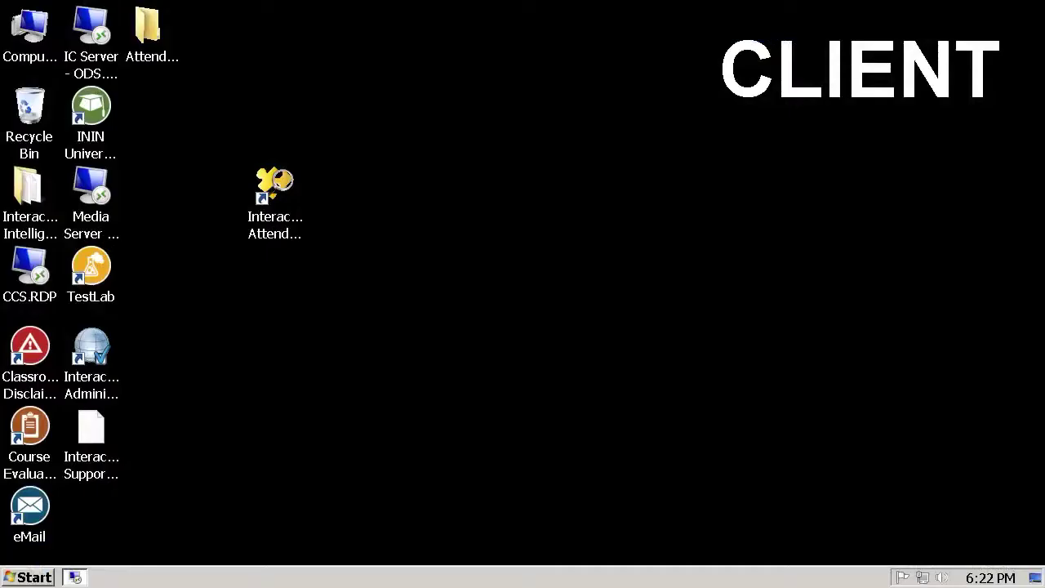
- Launch Interaction Attendant and look through the Default Schedule context menu's Insert options
double_click(275, 230)
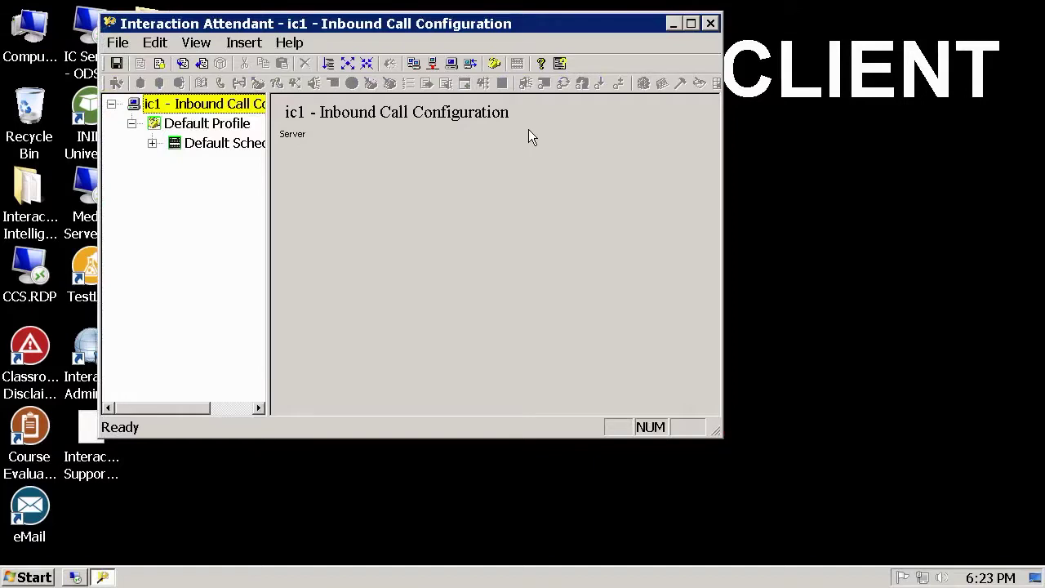
right_click(241, 148)
mouse_move(431, 360)
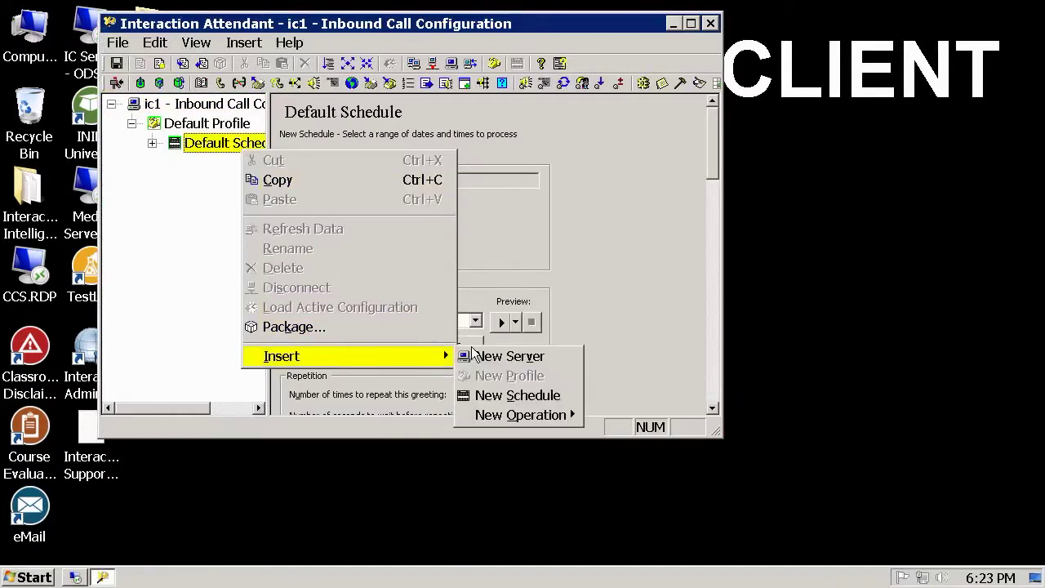
mouse_move(531, 415)
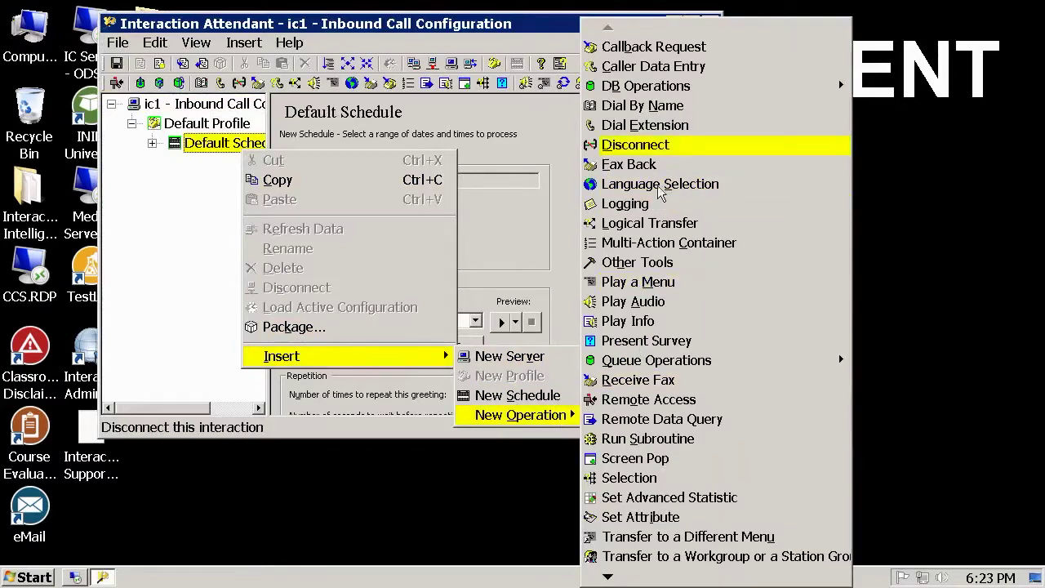
- Dismiss the open menus and publish the inbound call configuration to the IC server
right_click(390, 30)
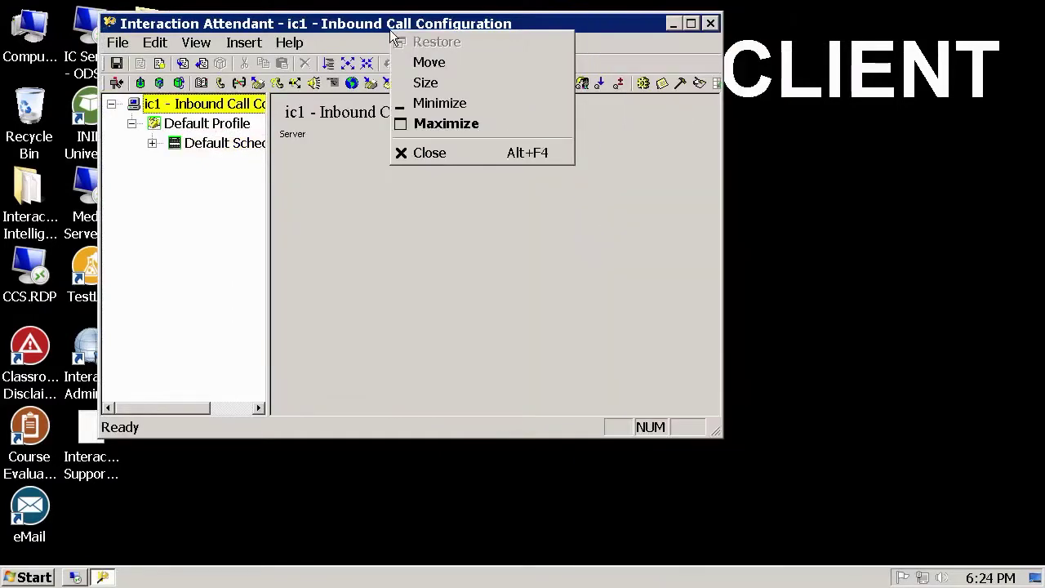
click(161, 28)
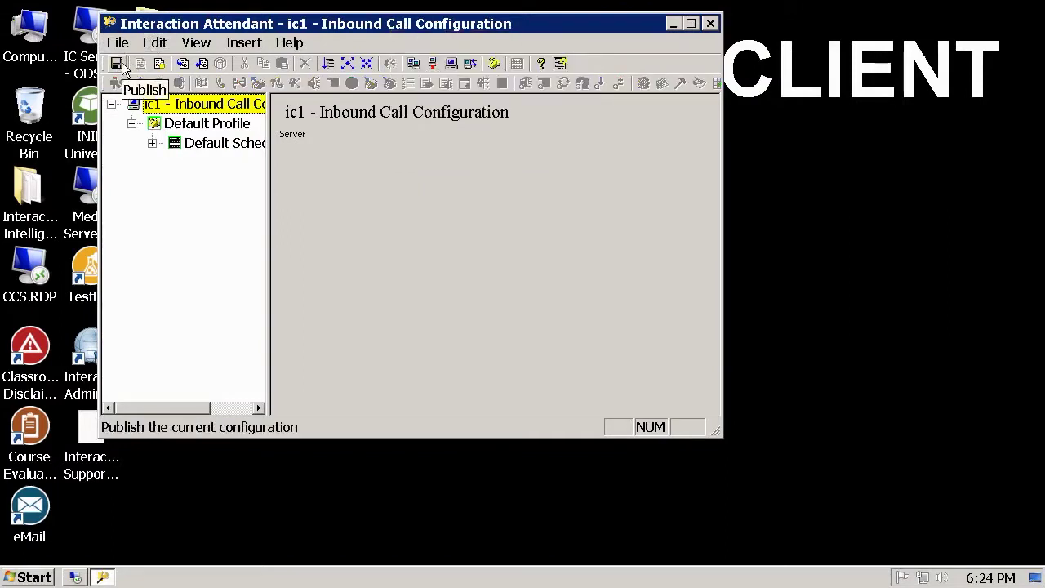
click(120, 64)
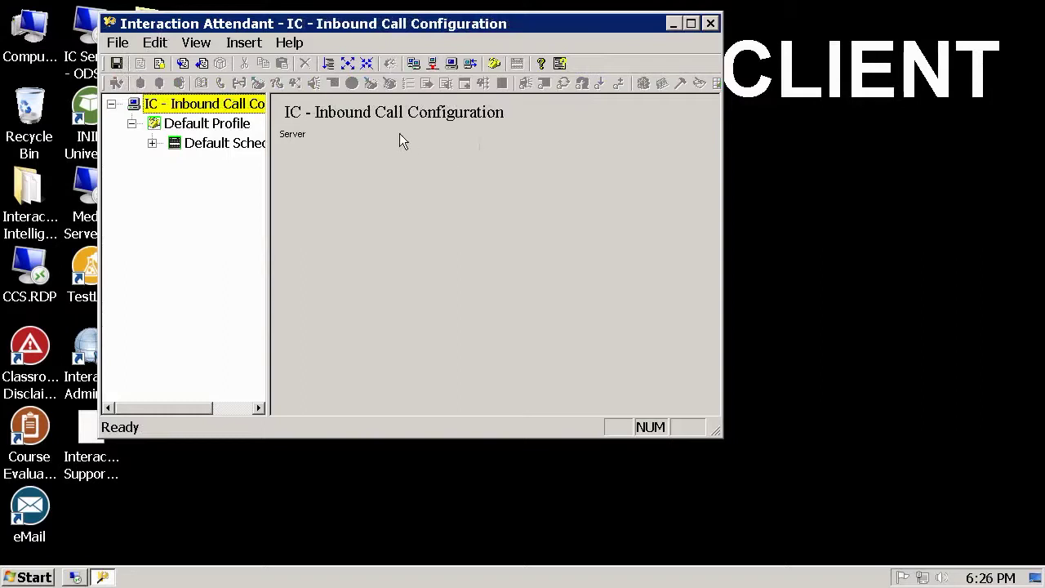
- Disconnect from the IC server and start a new server logon
click(119, 45)
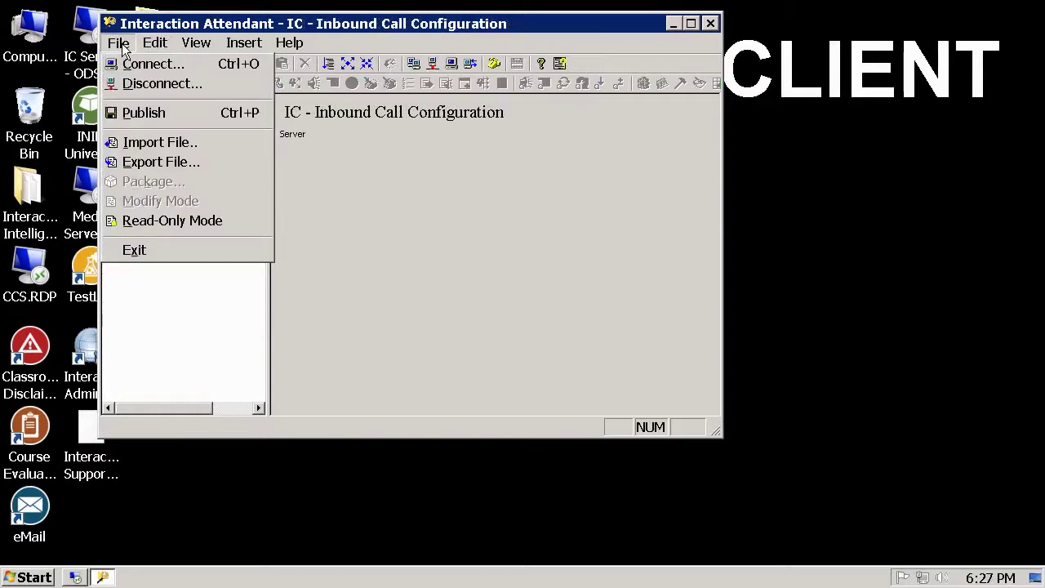
click(195, 84)
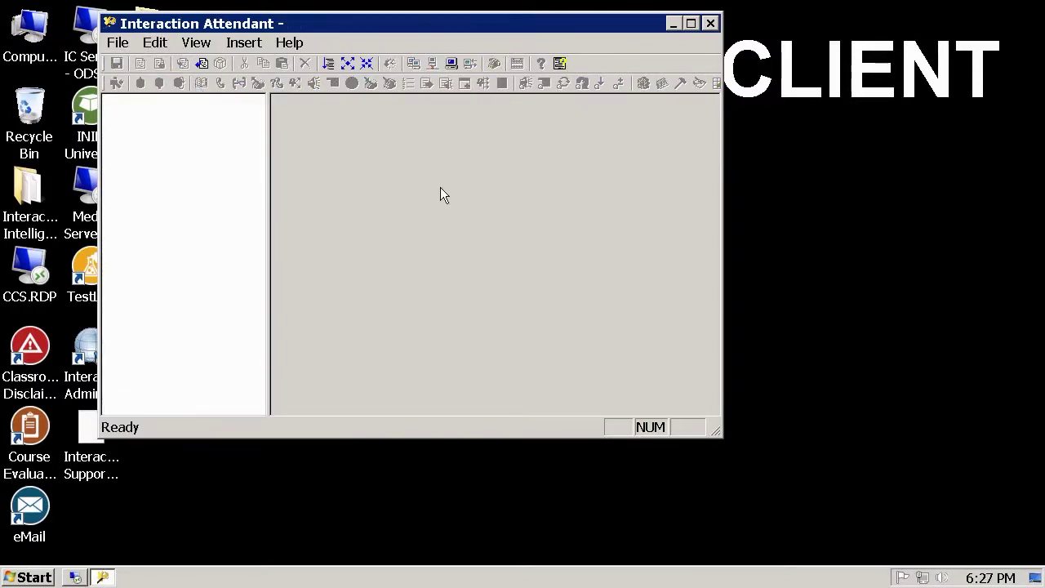
click(125, 47)
click(193, 66)
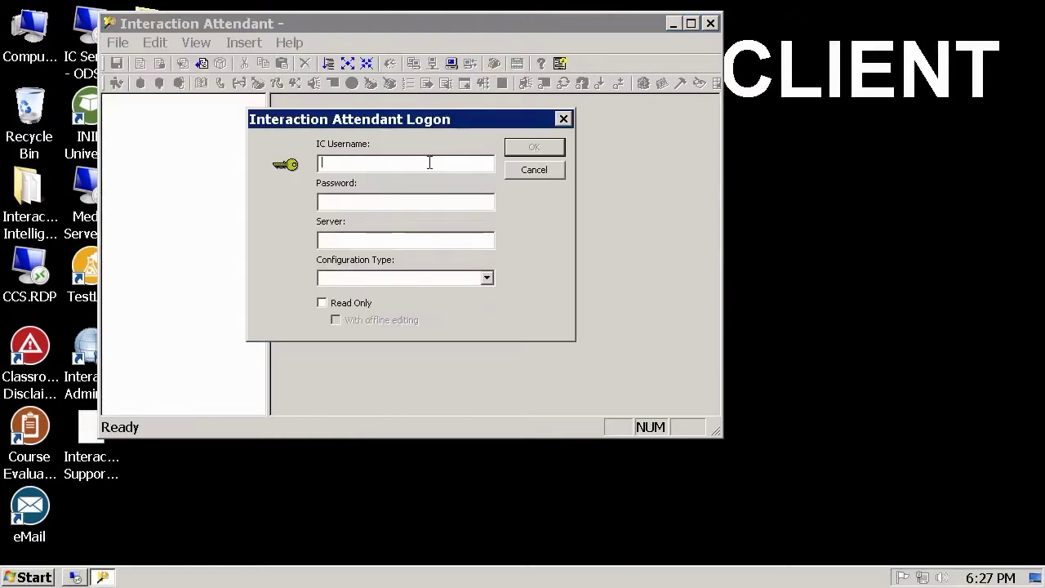
- Log on to server IC with the admin credentials, Inbound call processing, Read Only checked
text(ICAdmi*********)
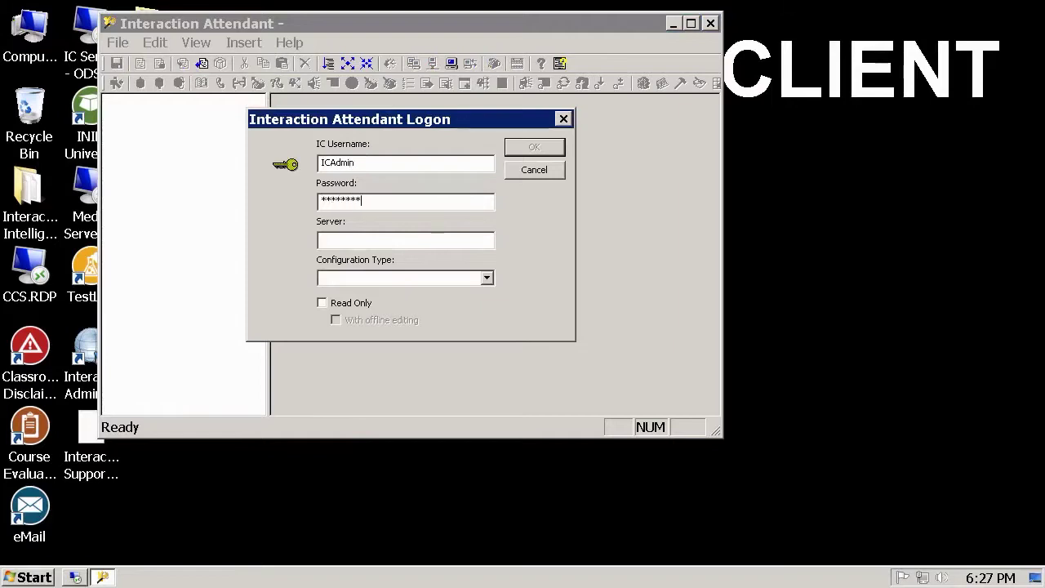
text(IC)
key(Tab)
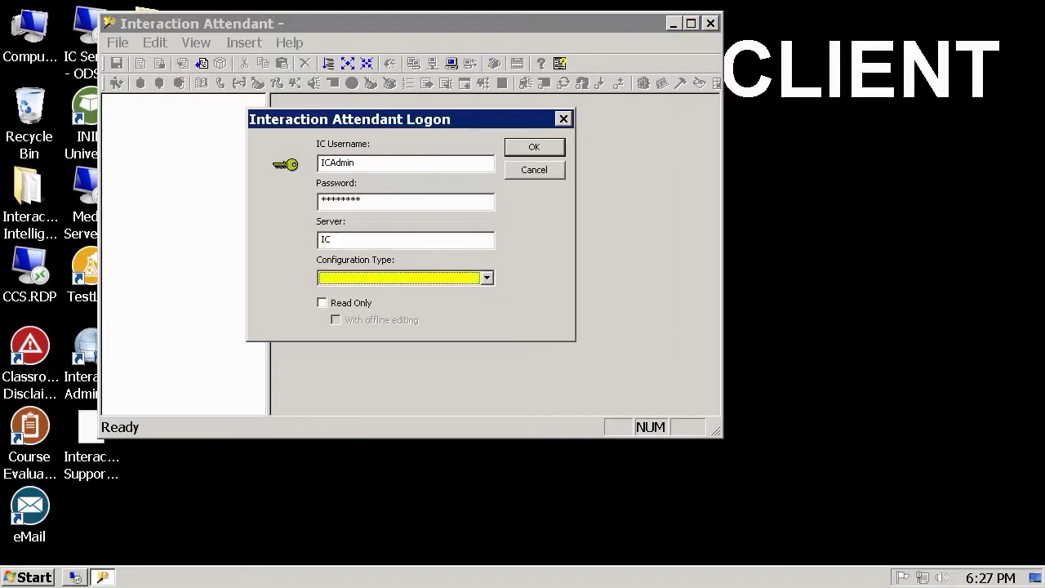
key(Down)
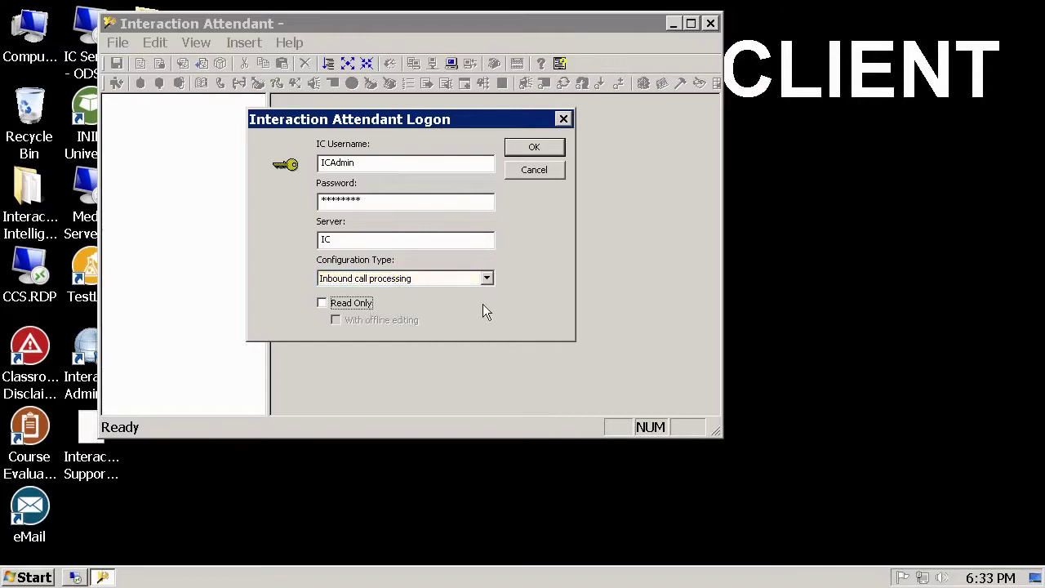
click(367, 313)
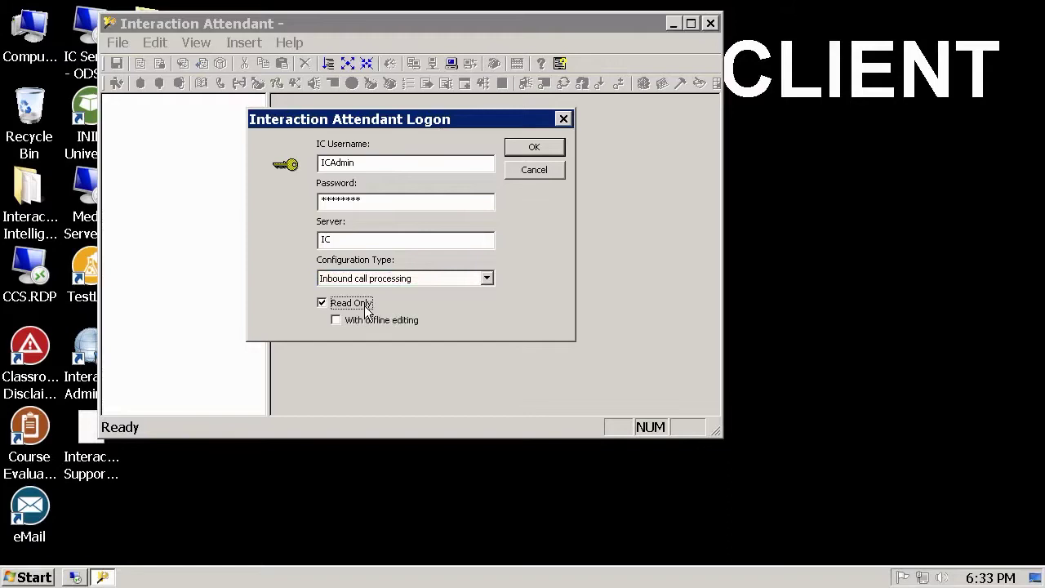
click(554, 145)
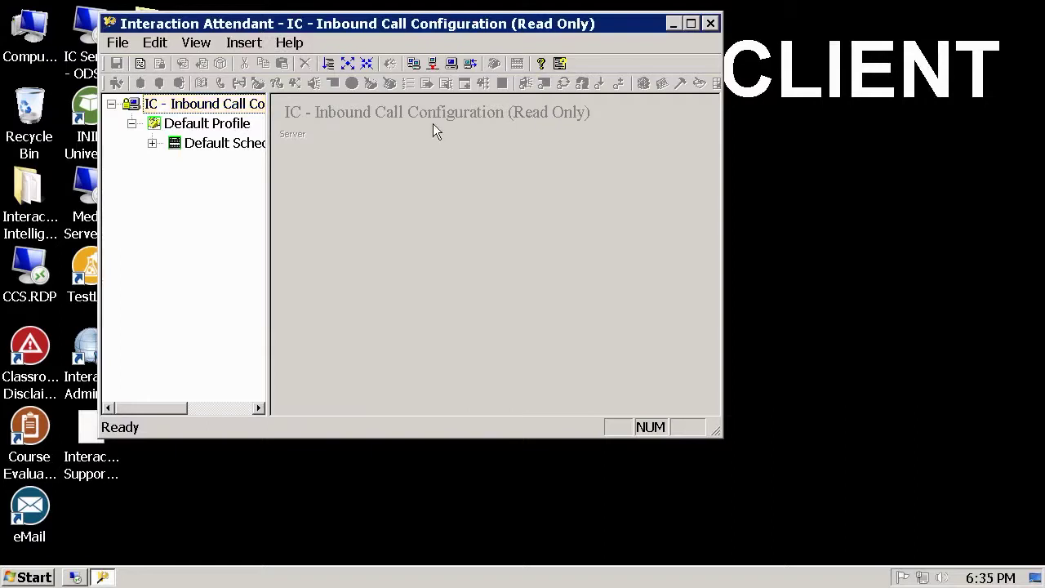
- Try inserting a New Operation under Default Schedule and find it greyed out in read-only mode
right_click(249, 144)
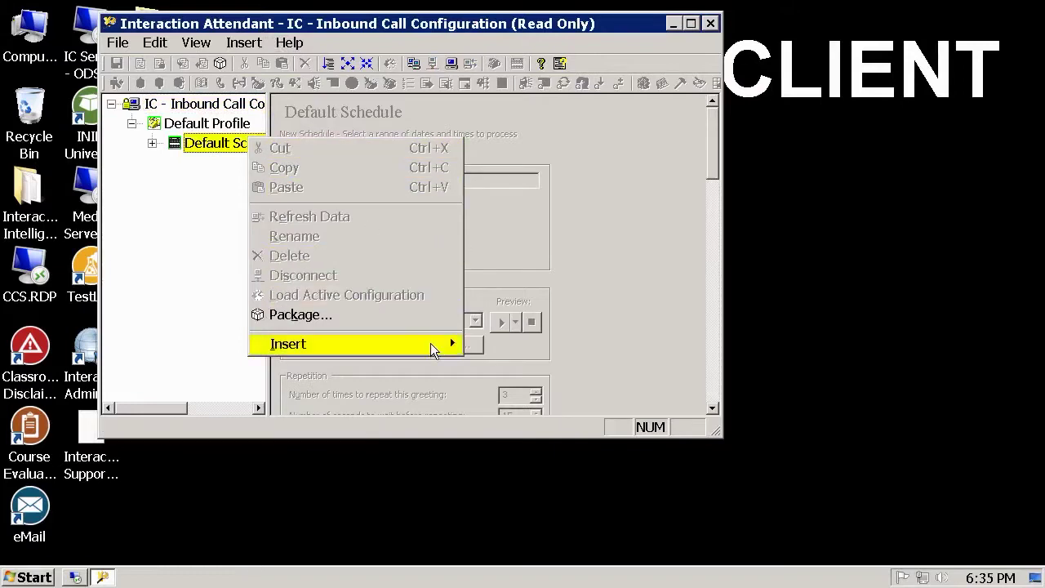
mouse_move(430, 345)
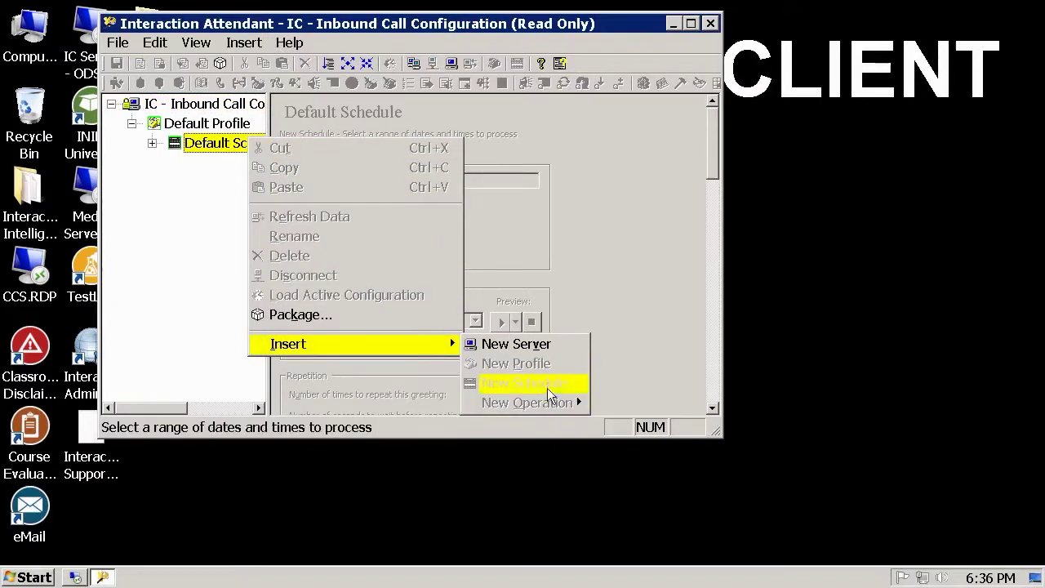
click(509, 404)
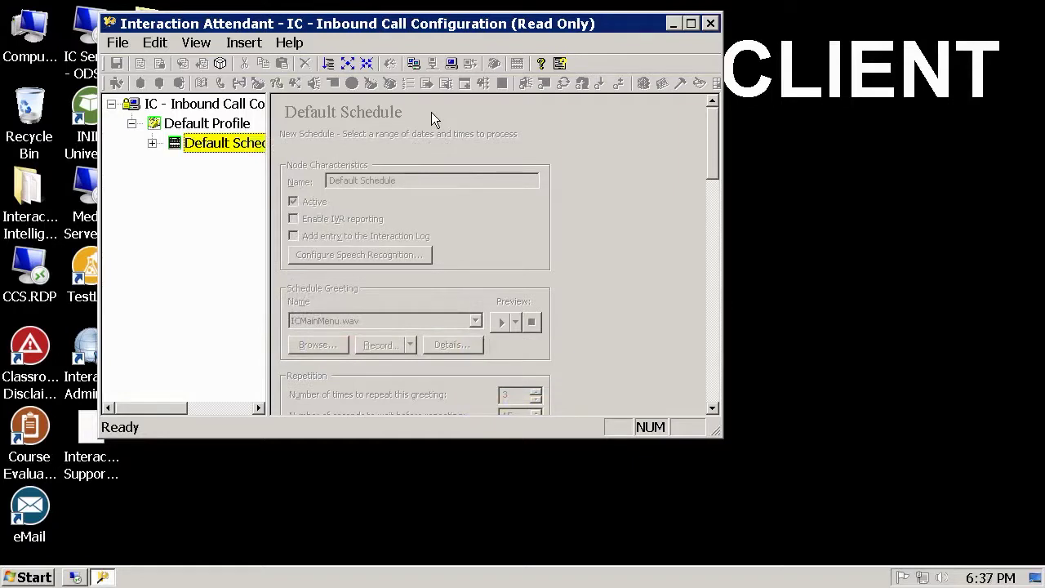
- Start a new logon and enter the admin username, password and server IC
click(119, 45)
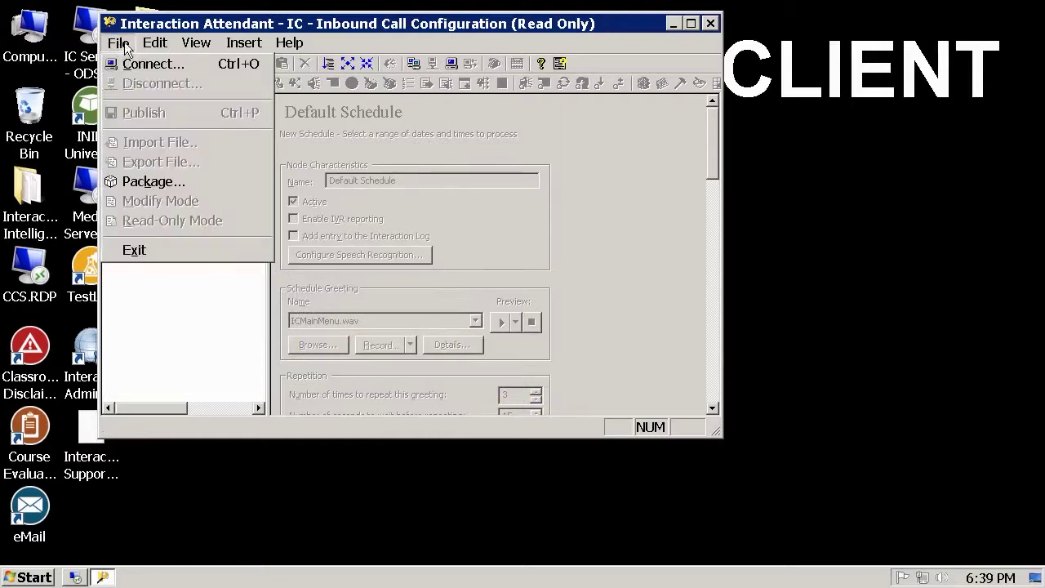
click(197, 67)
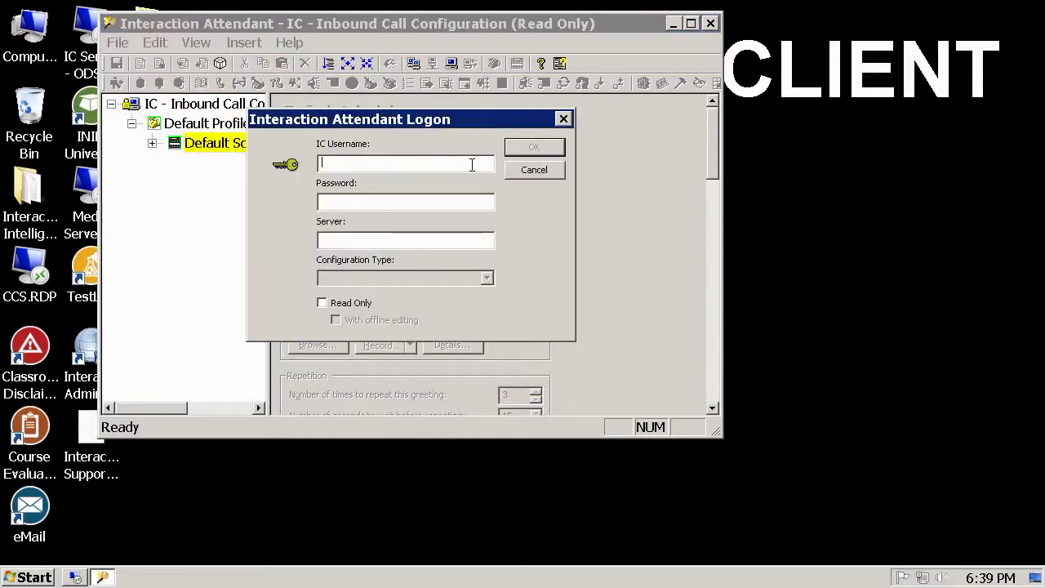
text(ICadmin)
key(Tab)
text(********)
key(Tab)
text(IC)
key(Tab)
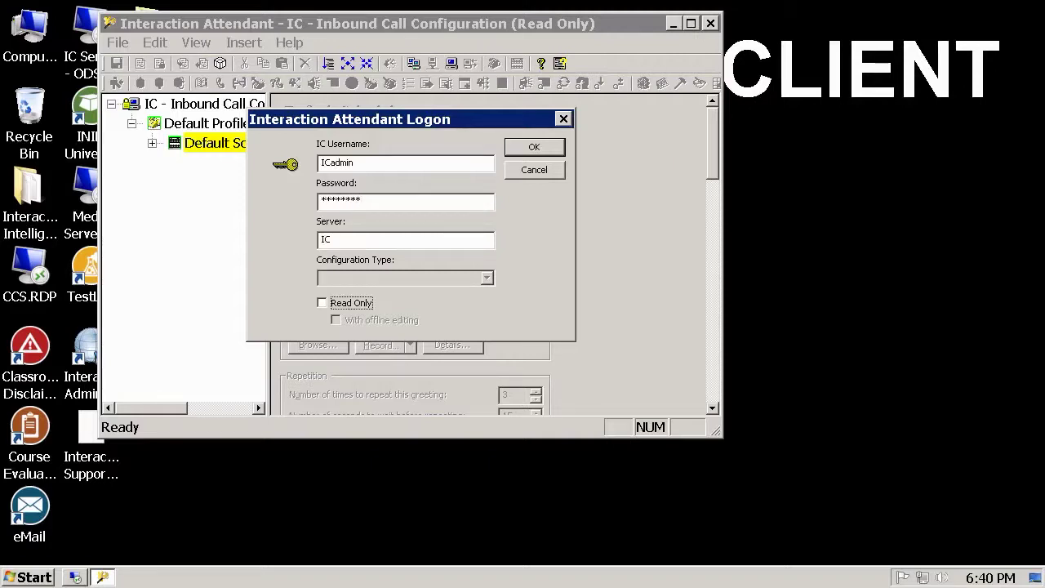
- Check Read Only and With offline editing, submit, and agree to revert to the running configuration
click(353, 303)
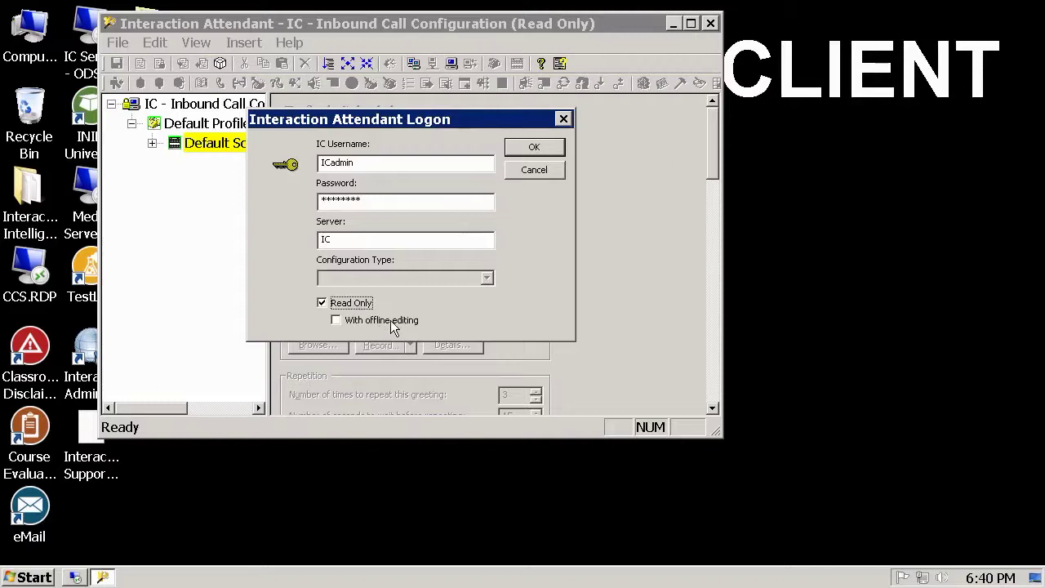
click(391, 320)
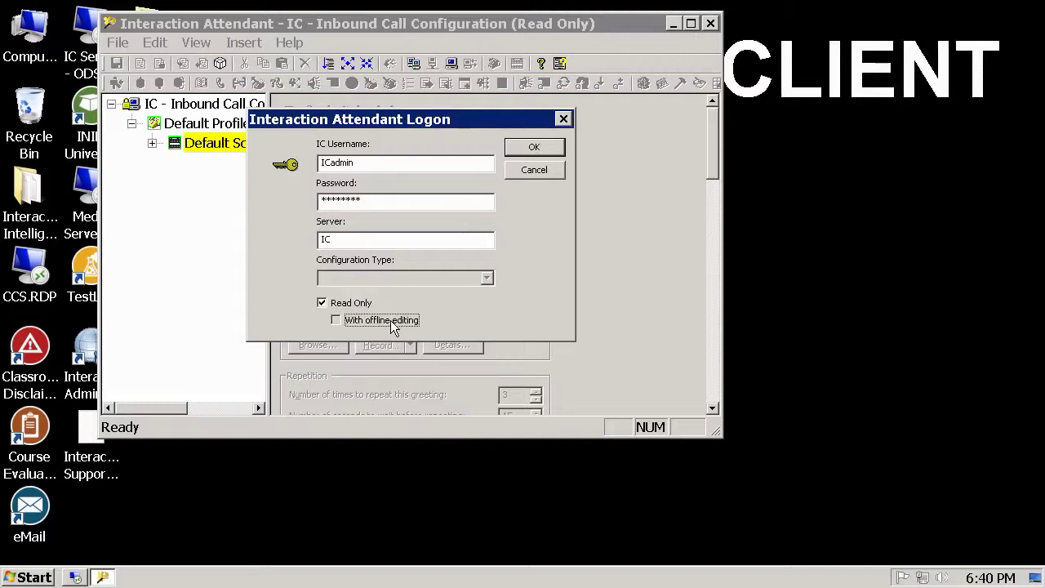
click(551, 146)
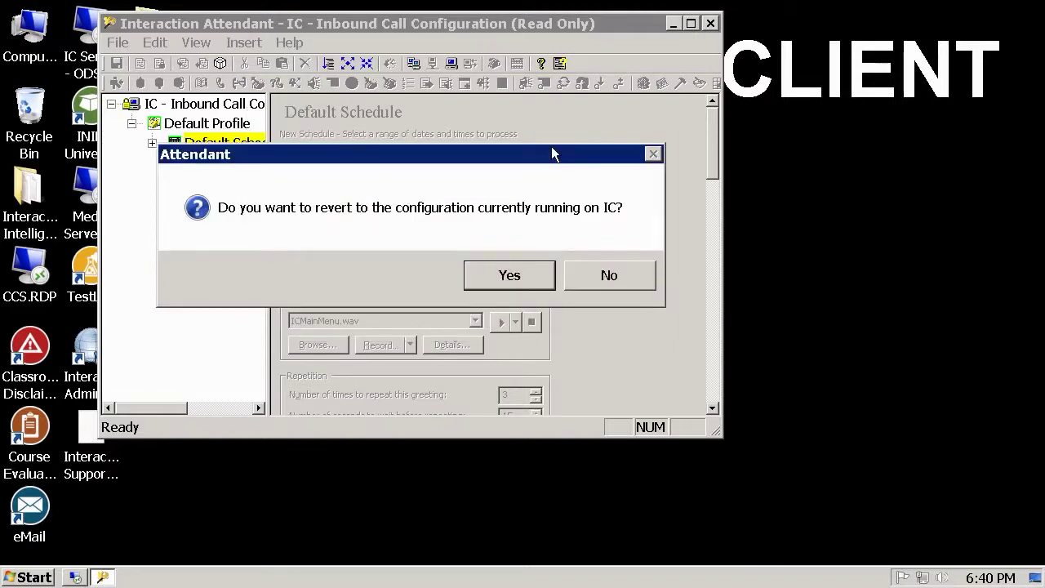
click(547, 276)
- Confirm reverting to the IC configuration, then check Default Schedule's Insert menu without adding anything
click(510, 276)
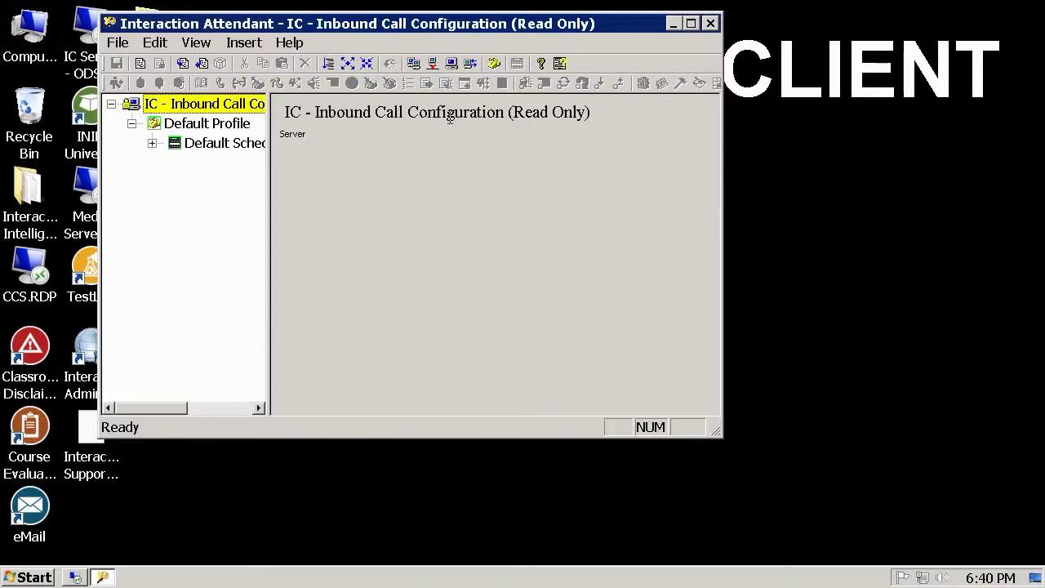
click(242, 144)
right_click(241, 142)
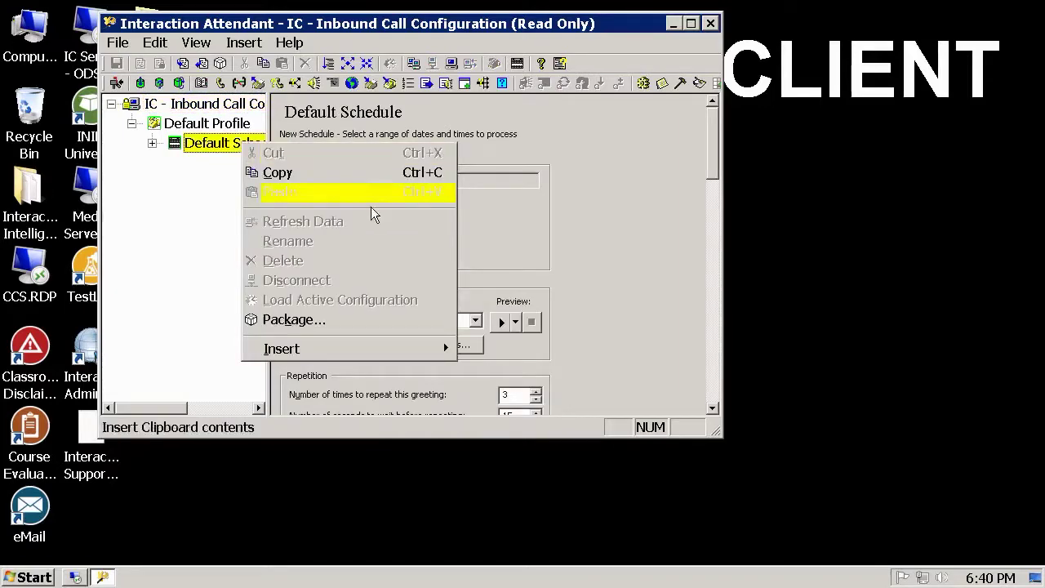
mouse_move(411, 344)
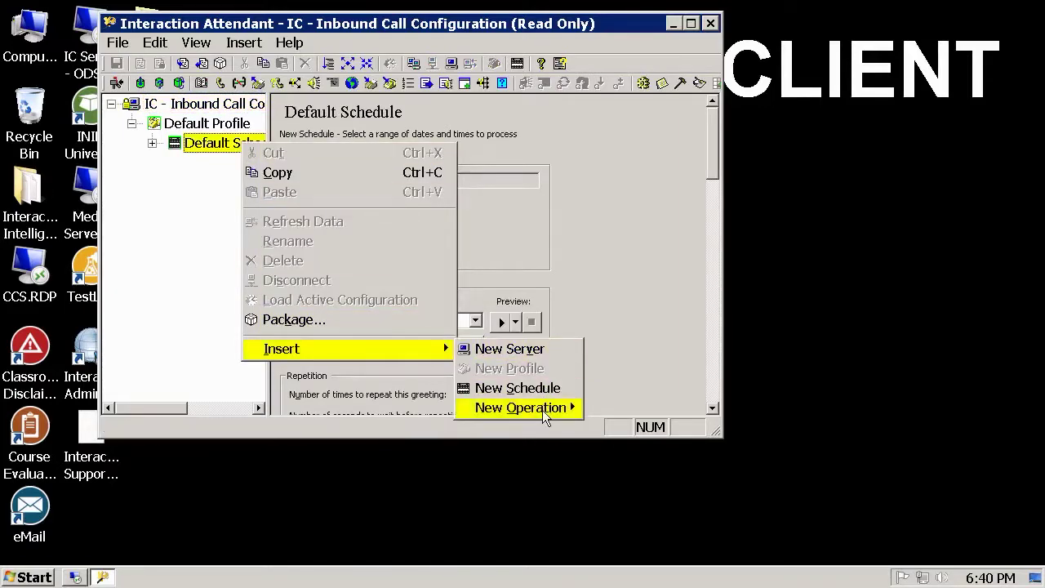
mouse_move(543, 409)
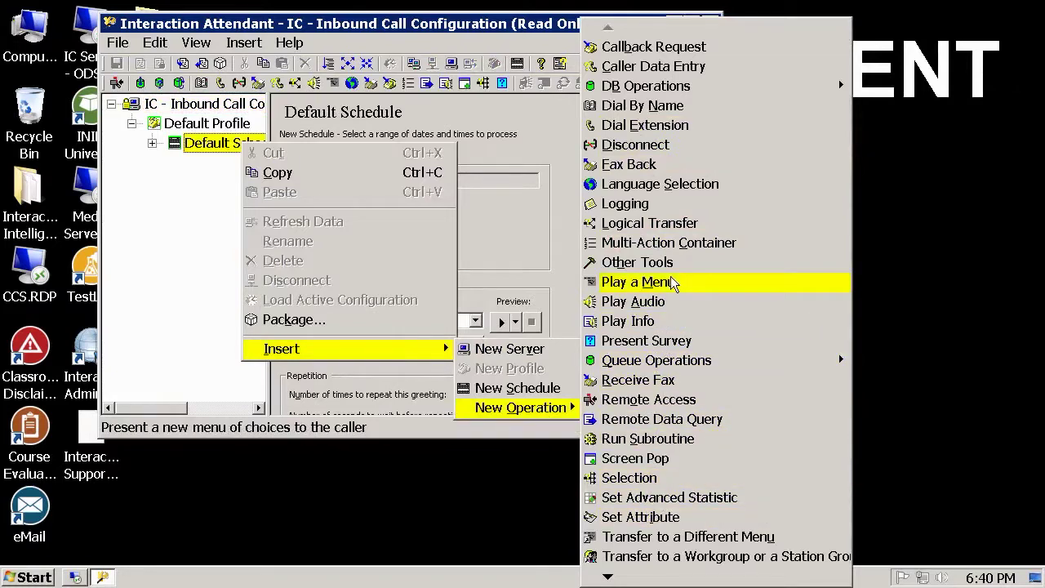
right_click(414, 25)
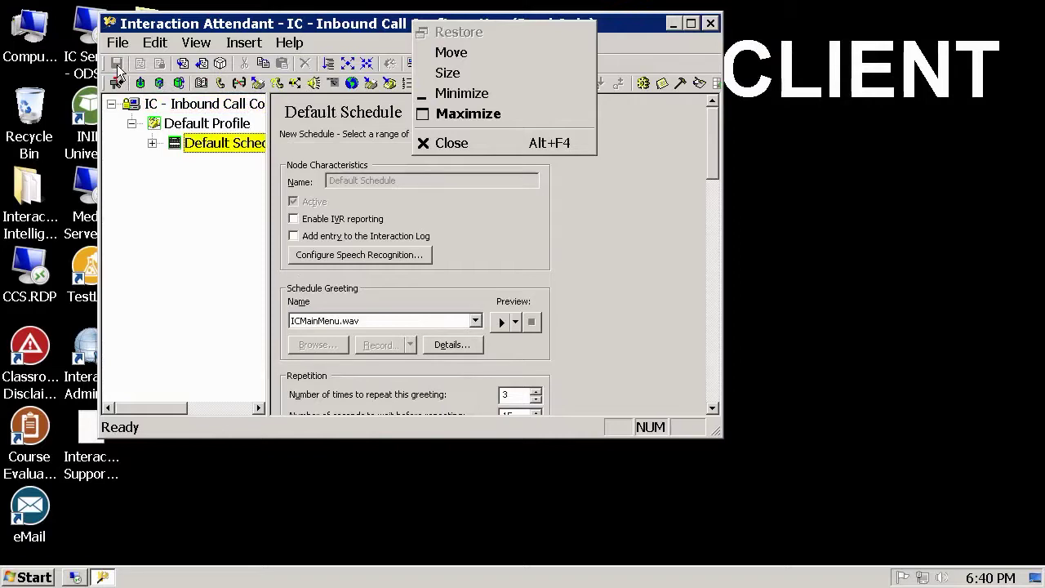
key(Escape)
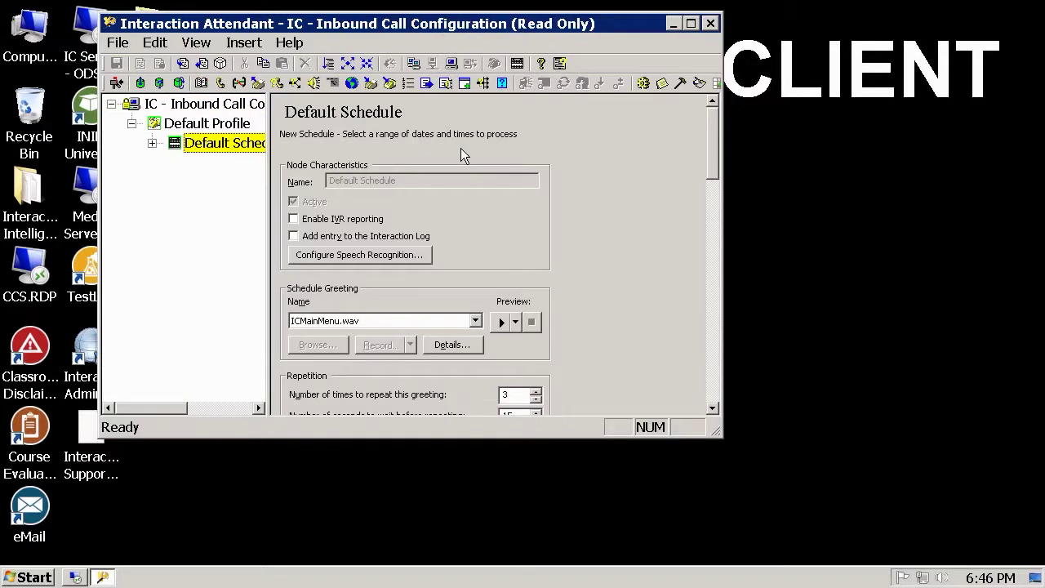
- Expand Default Schedule and package the Dialing an Extension menu for export
click(152, 144)
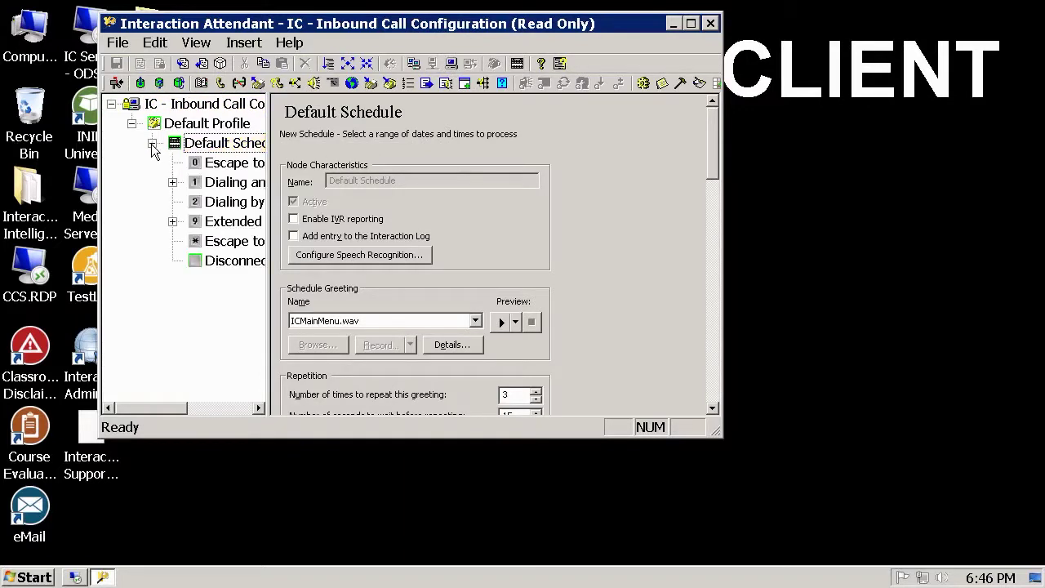
click(242, 186)
right_click(242, 187)
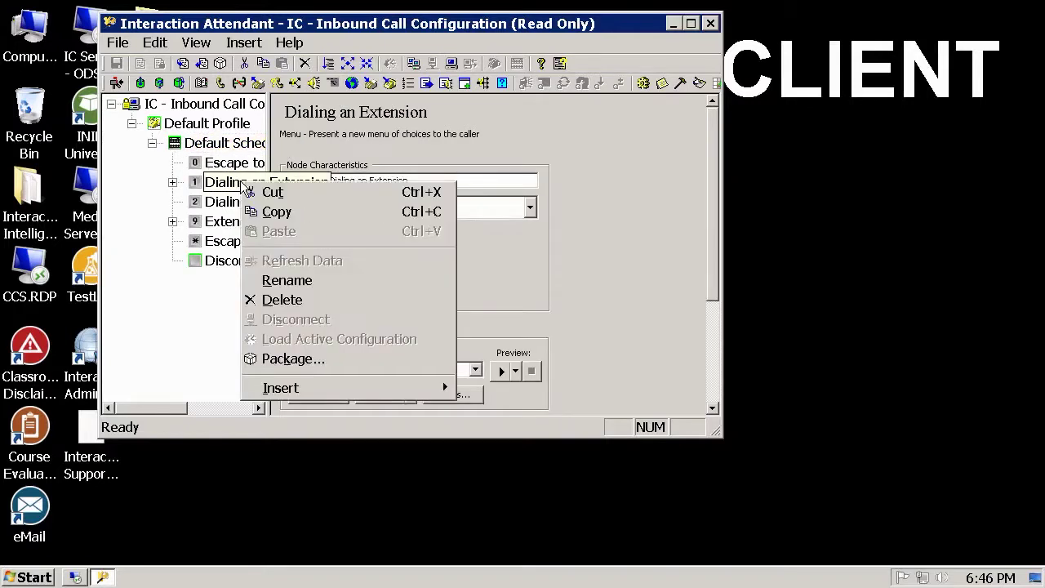
click(418, 359)
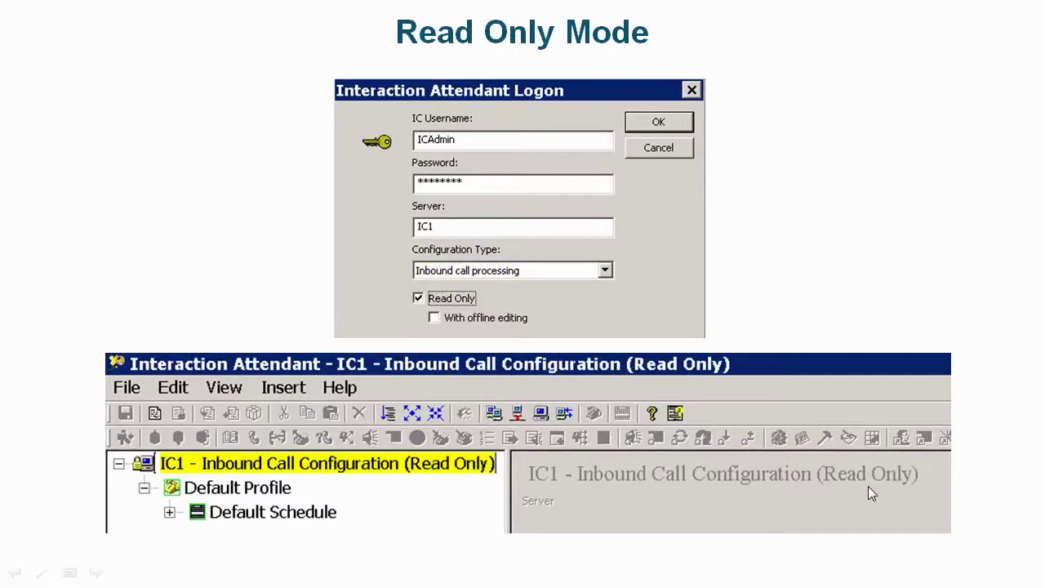
- Advance the slideshow to the Read Only – Offline Editing Mode slide
click(752, 284)
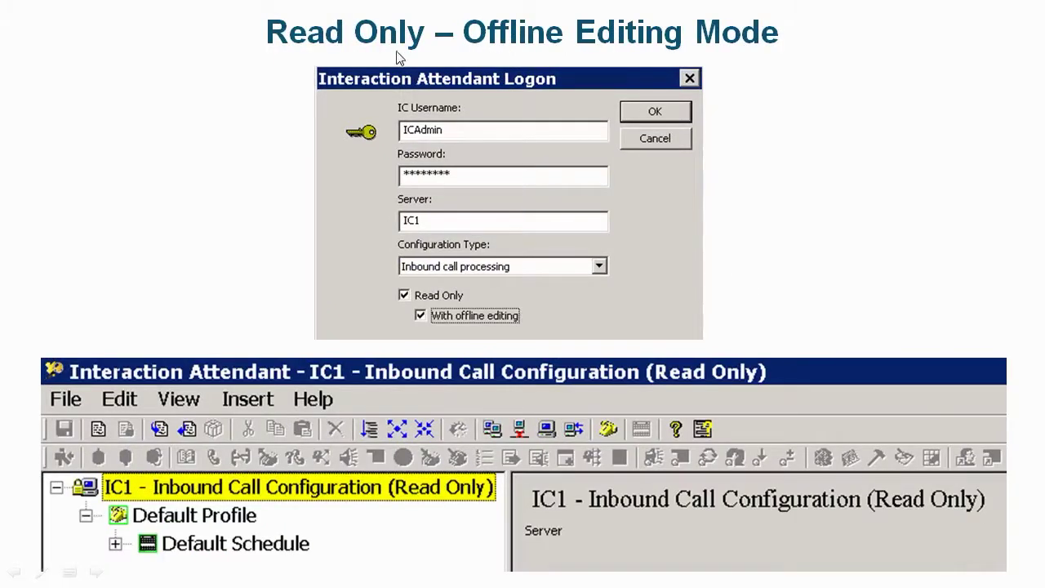